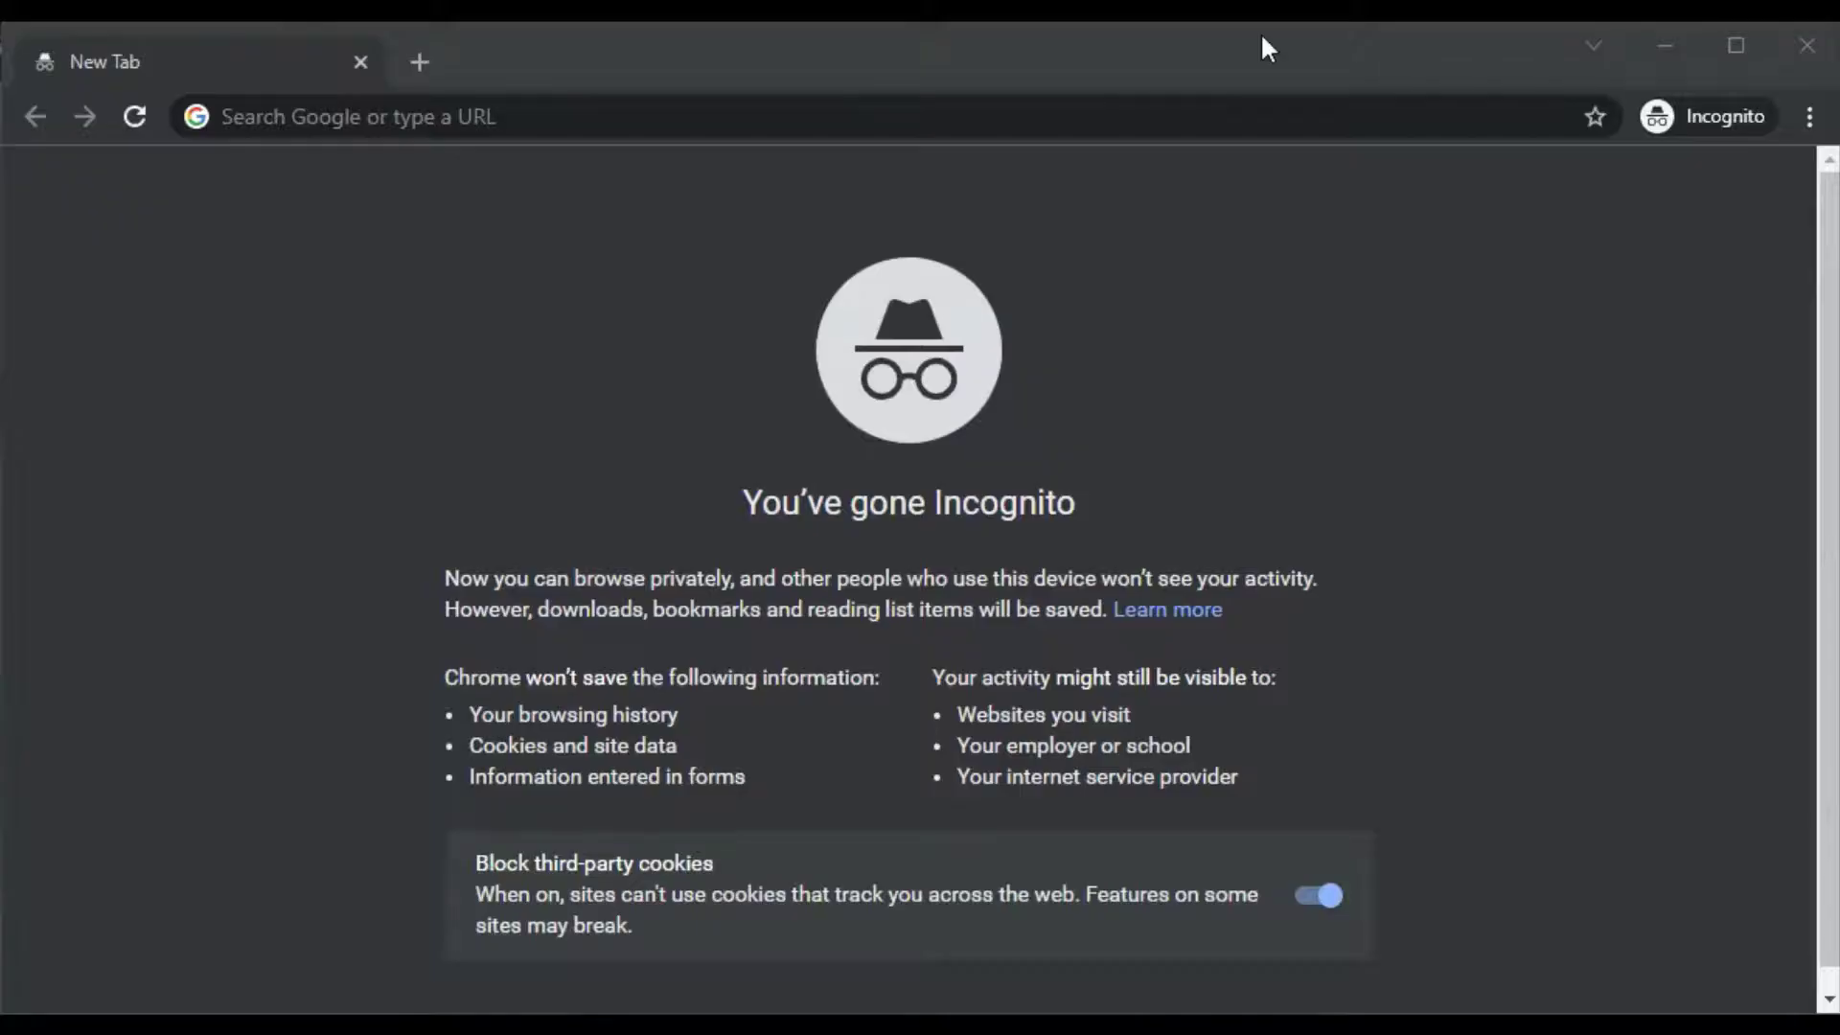
- Focus the empty address bar of a new Chrome Incognito tab
click(1058, 119)
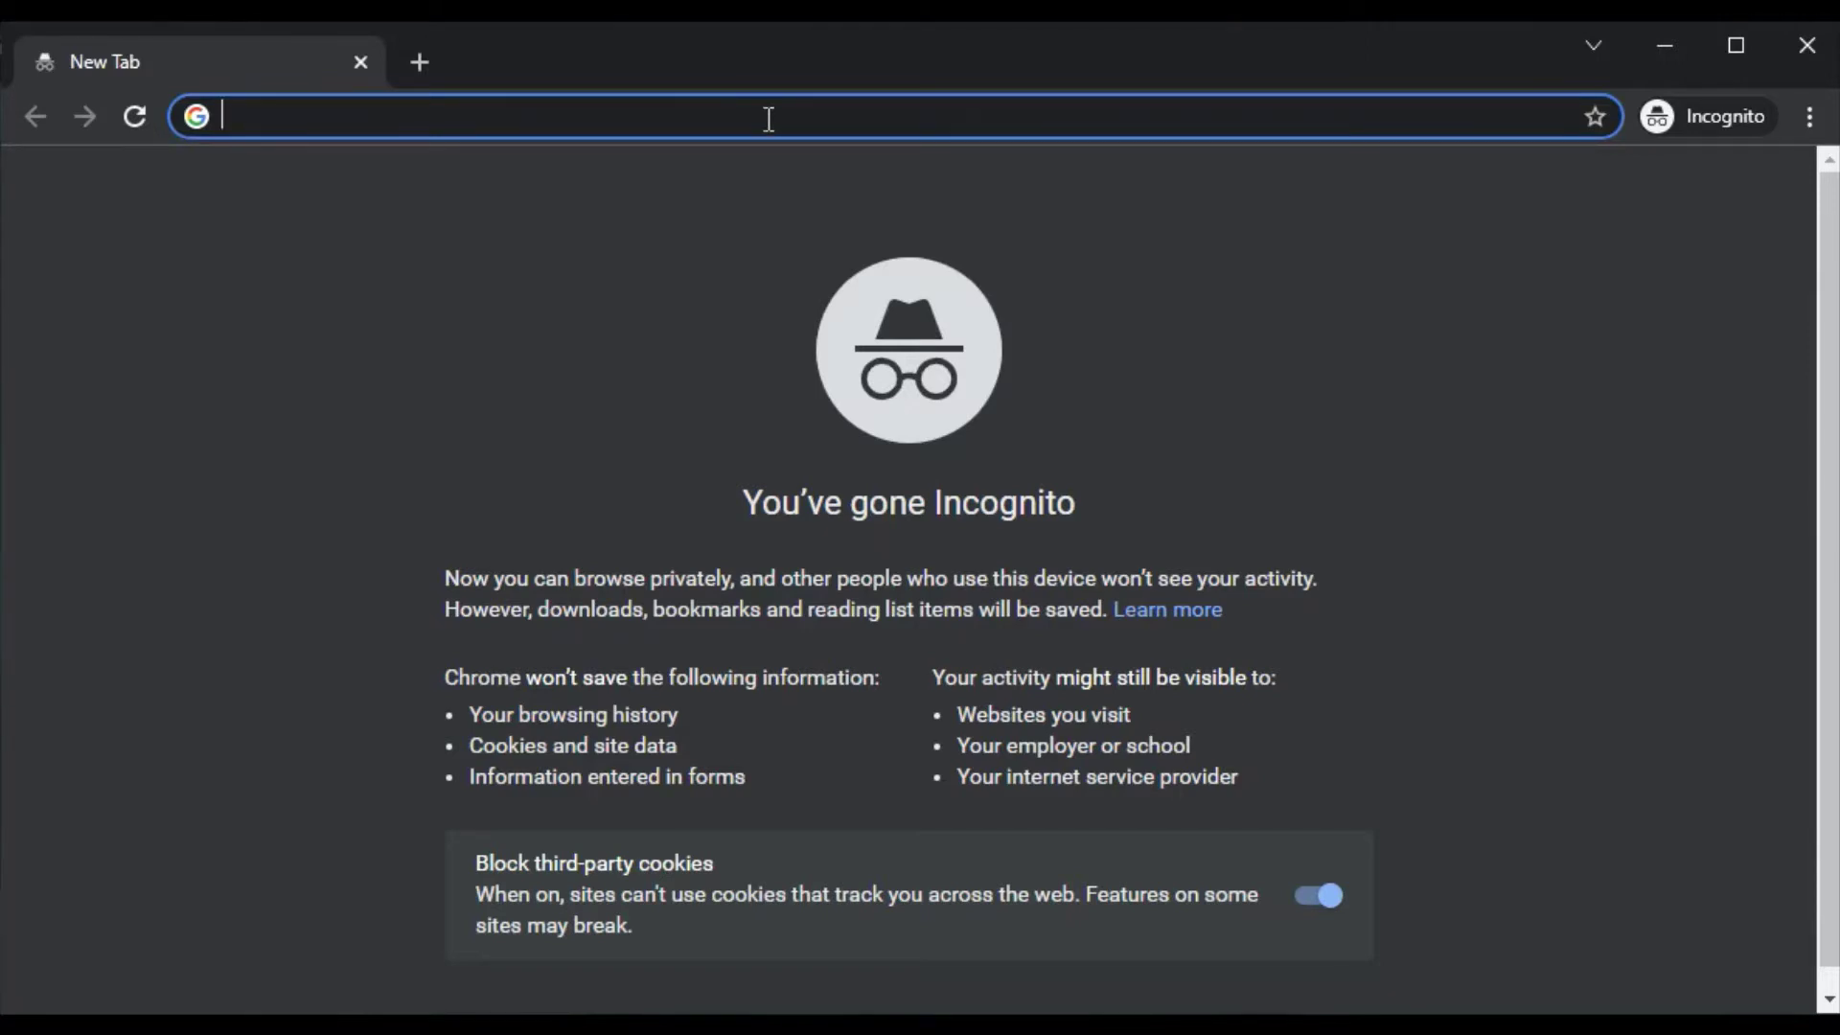
- Load 123.hp.com and focus its empty product name field
text(123.hp.com)
key(Return)
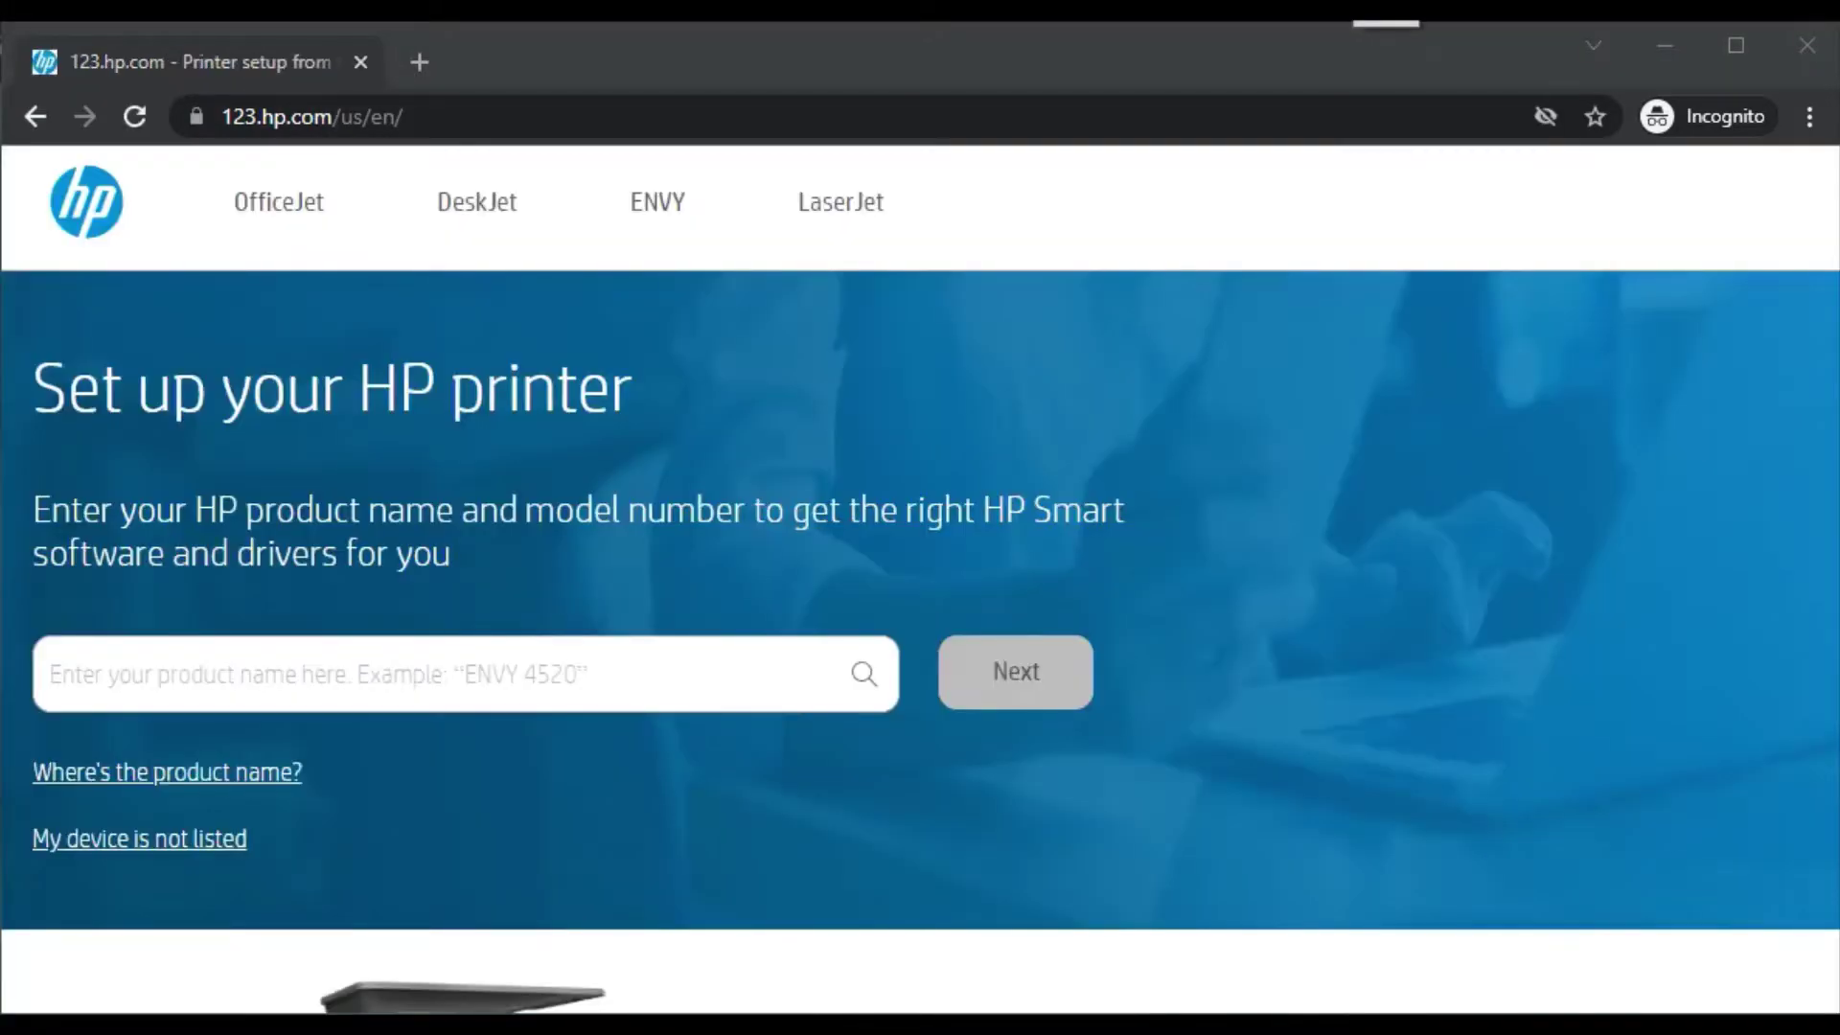
click(401, 678)
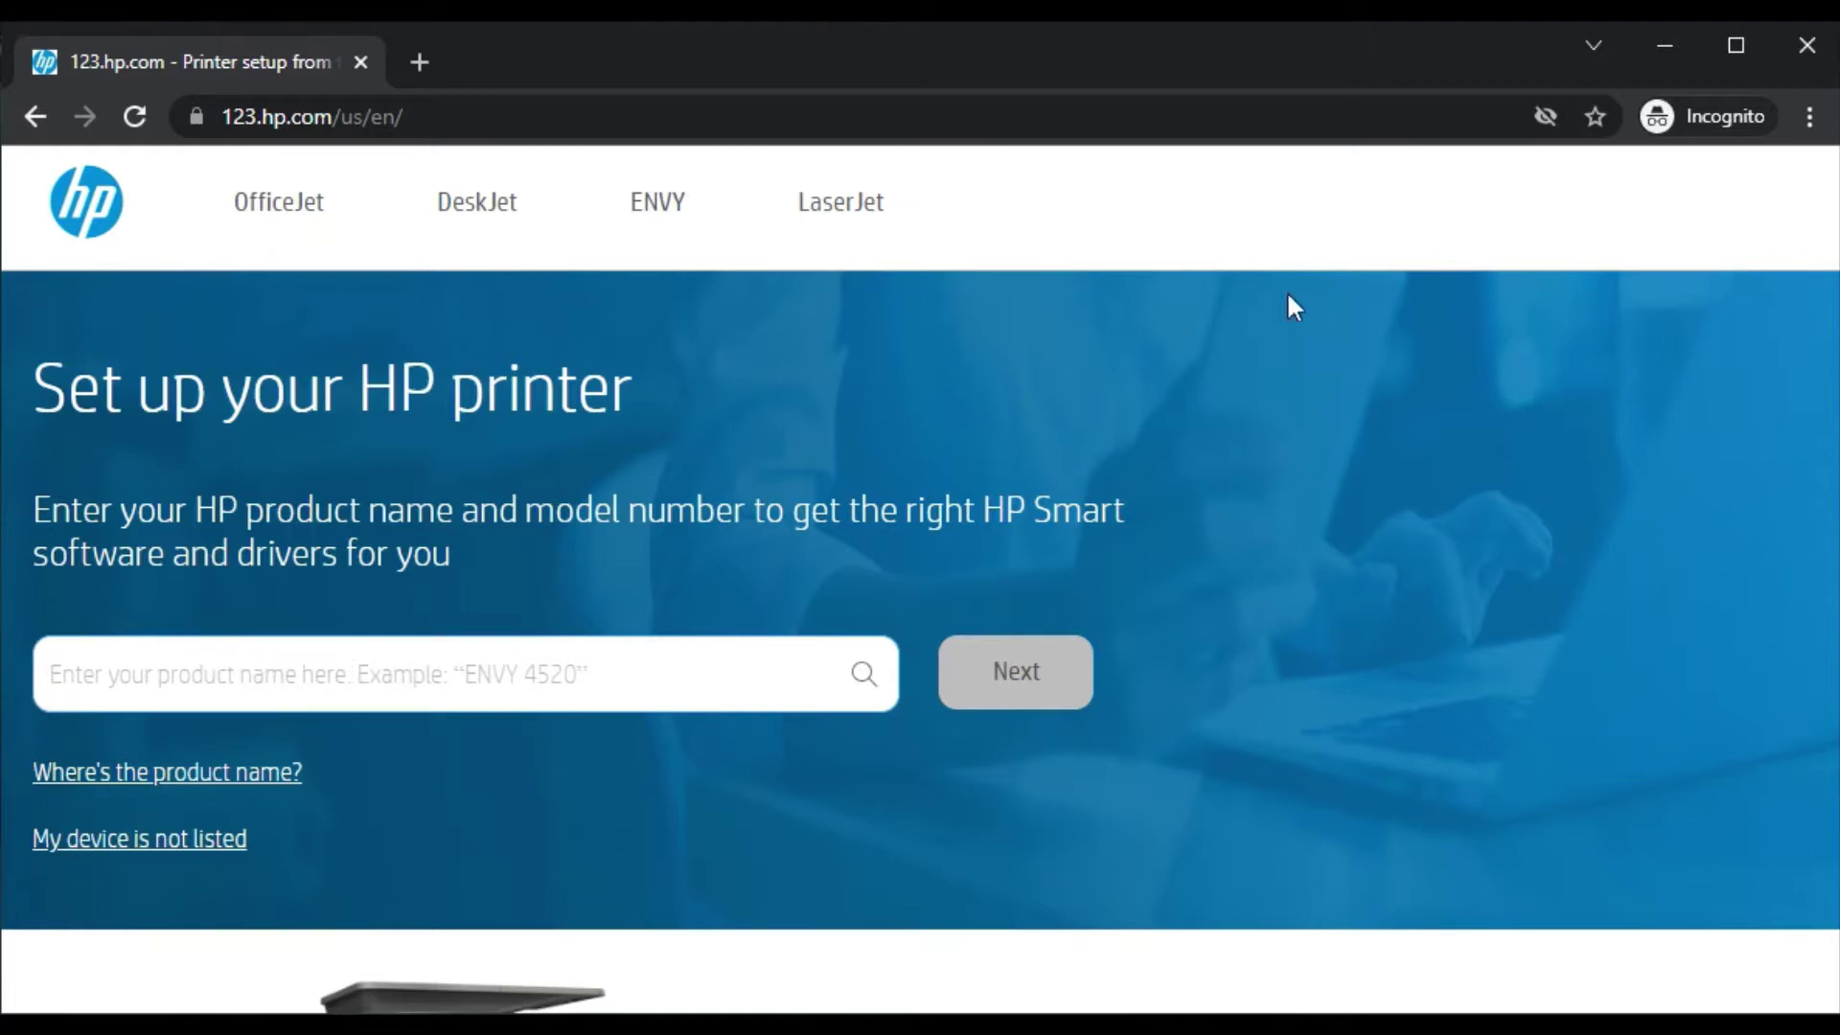
- Enter 'HP ENVY 4520' as the product name on 123.hp.com
text(HP ENVY 4520)
click(520, 671)
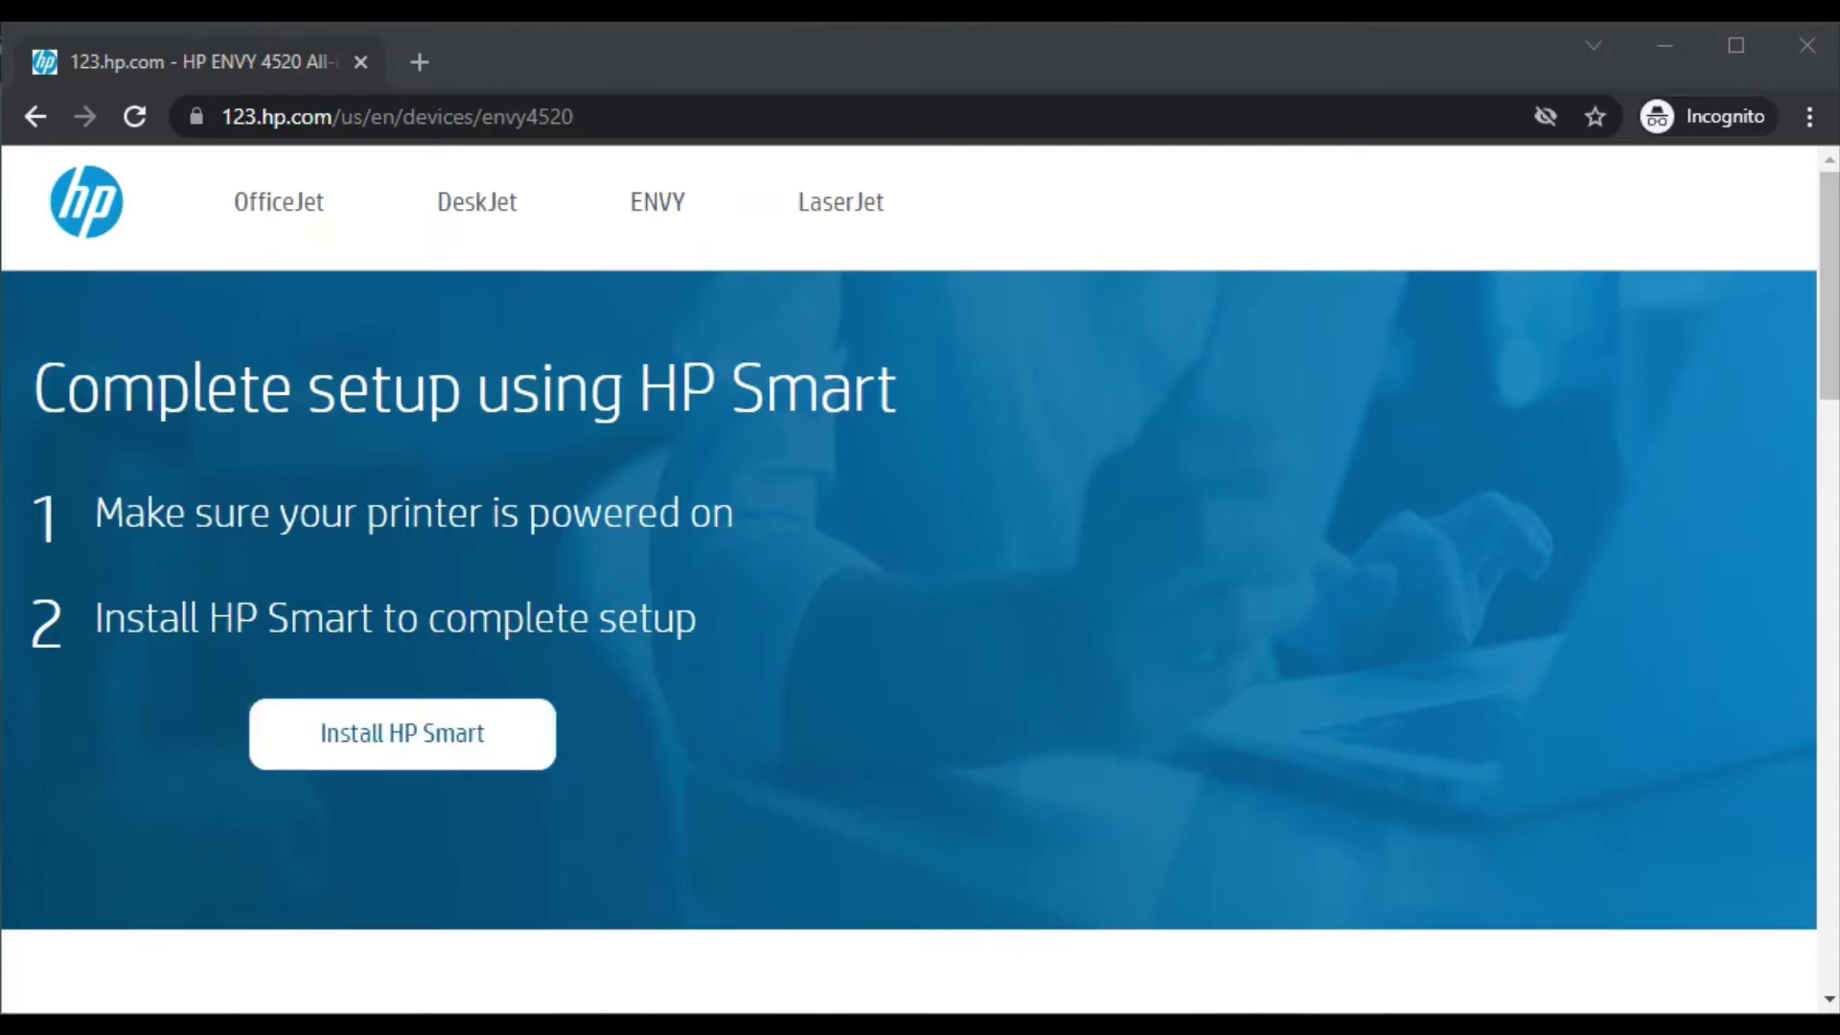
scroll(1651, 187, down, 2)
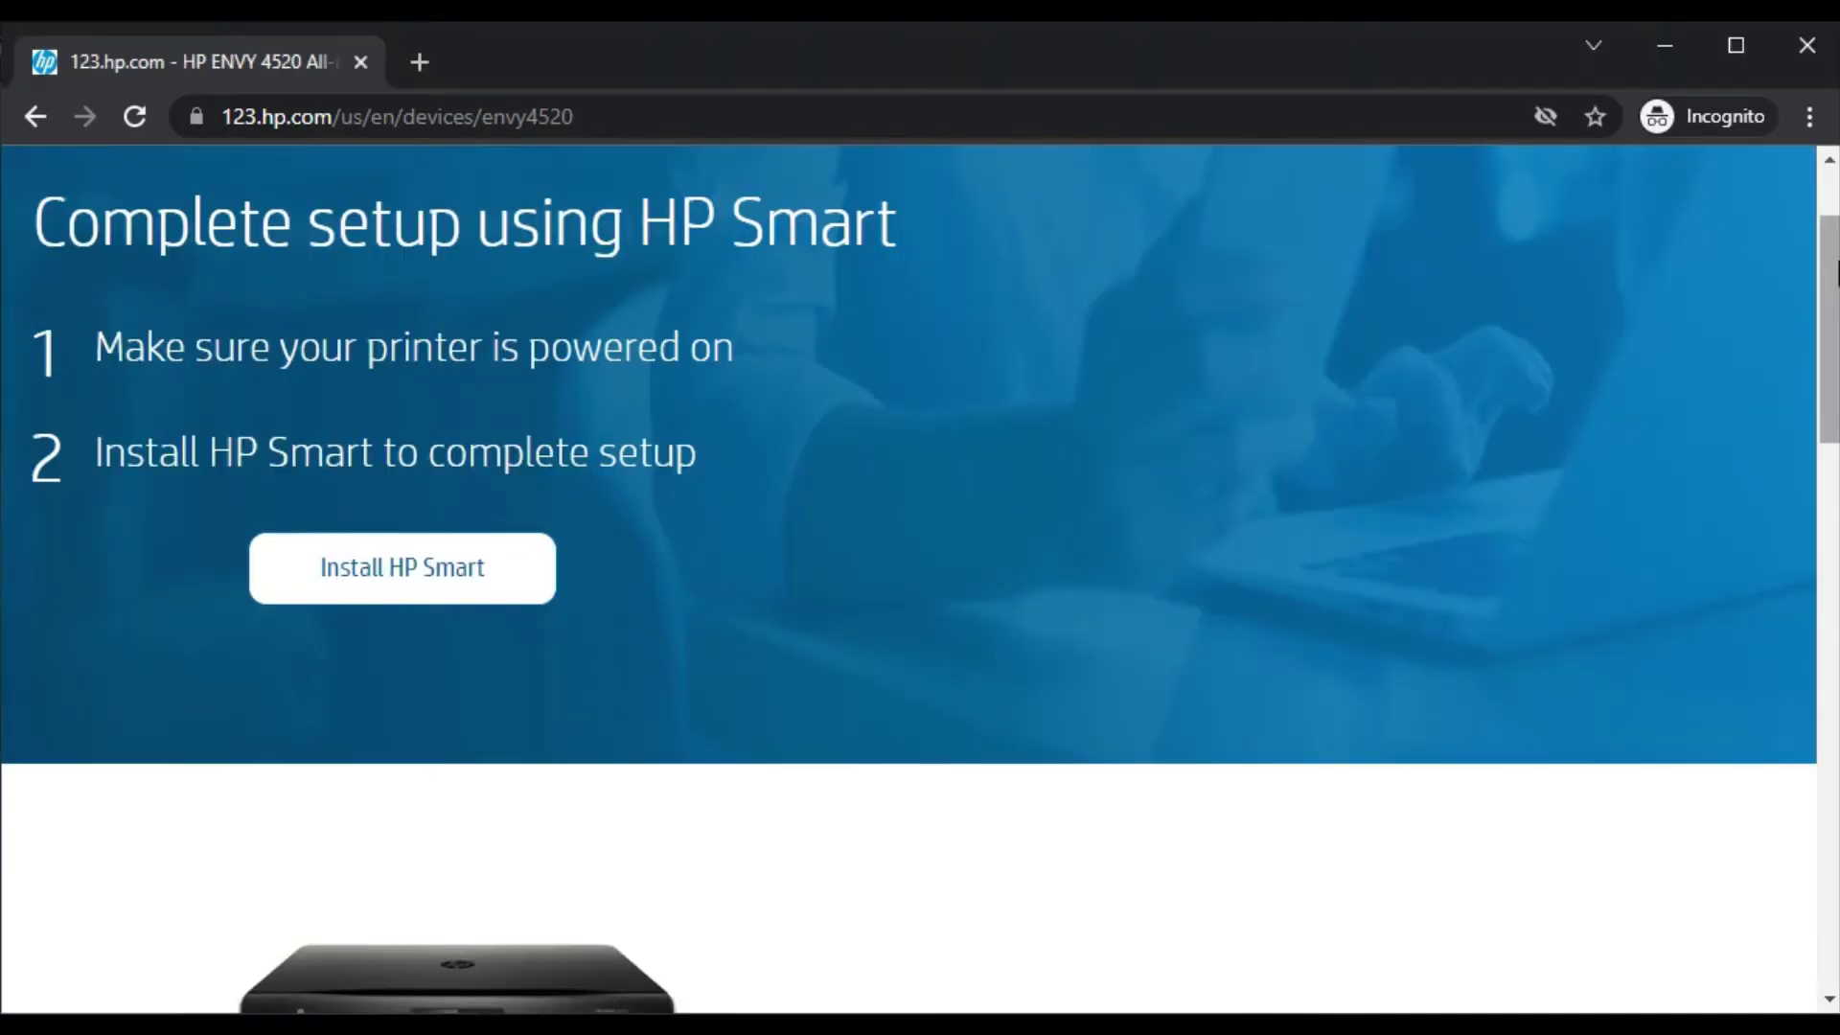
drag(1831, 268, 1828, 398)
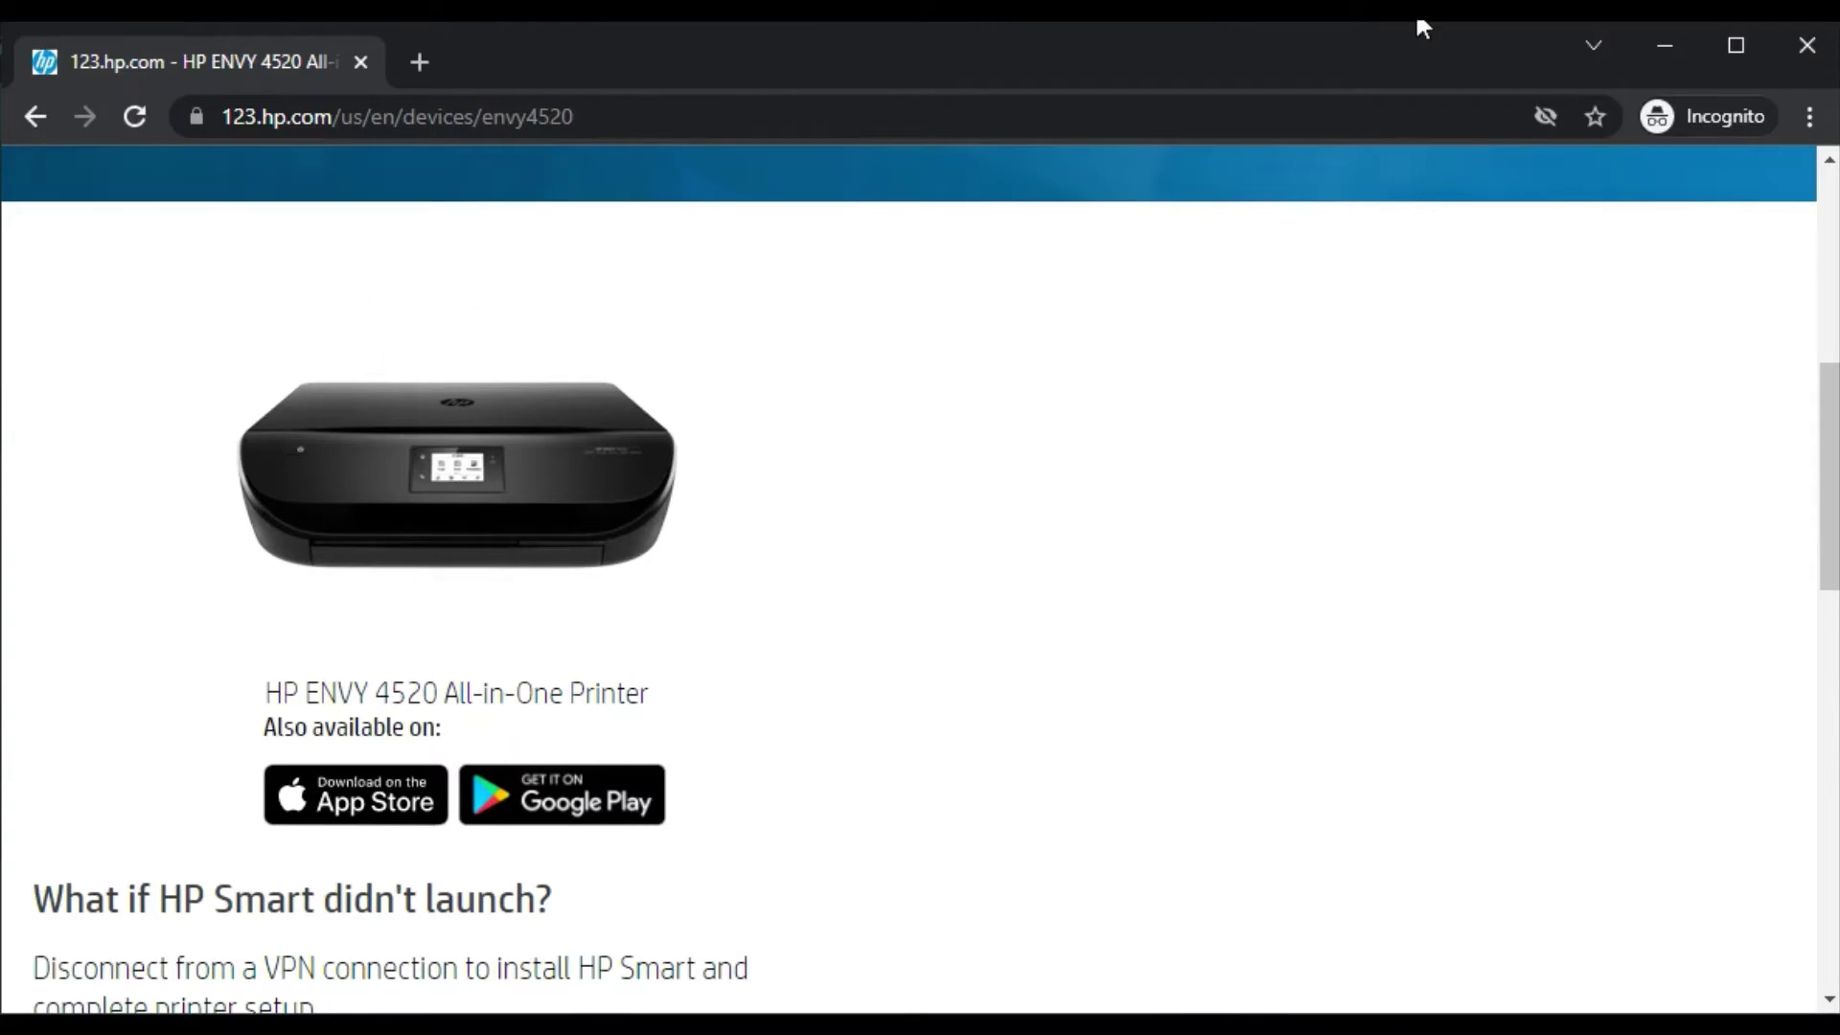
scroll(920, 574, down, 3)
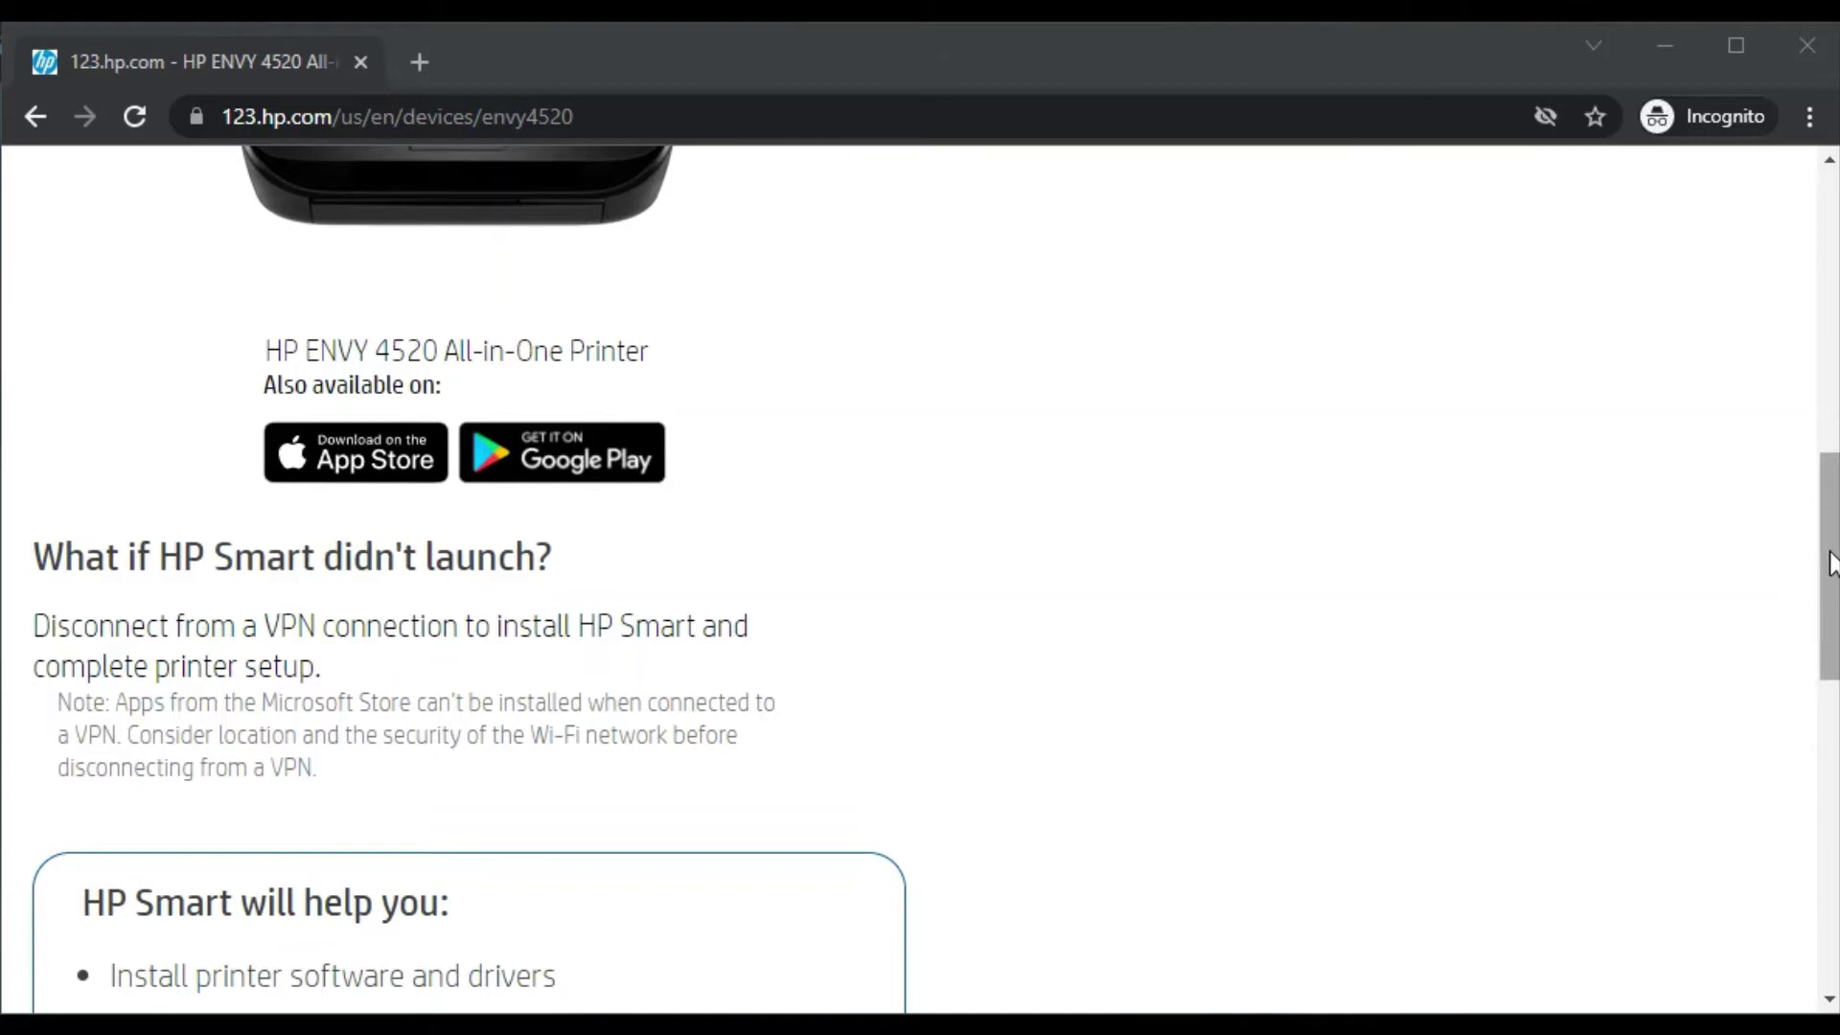
- Start the HP Smart install, allowing the site to open Microsoft Store
drag(1831, 556, 1830, 211)
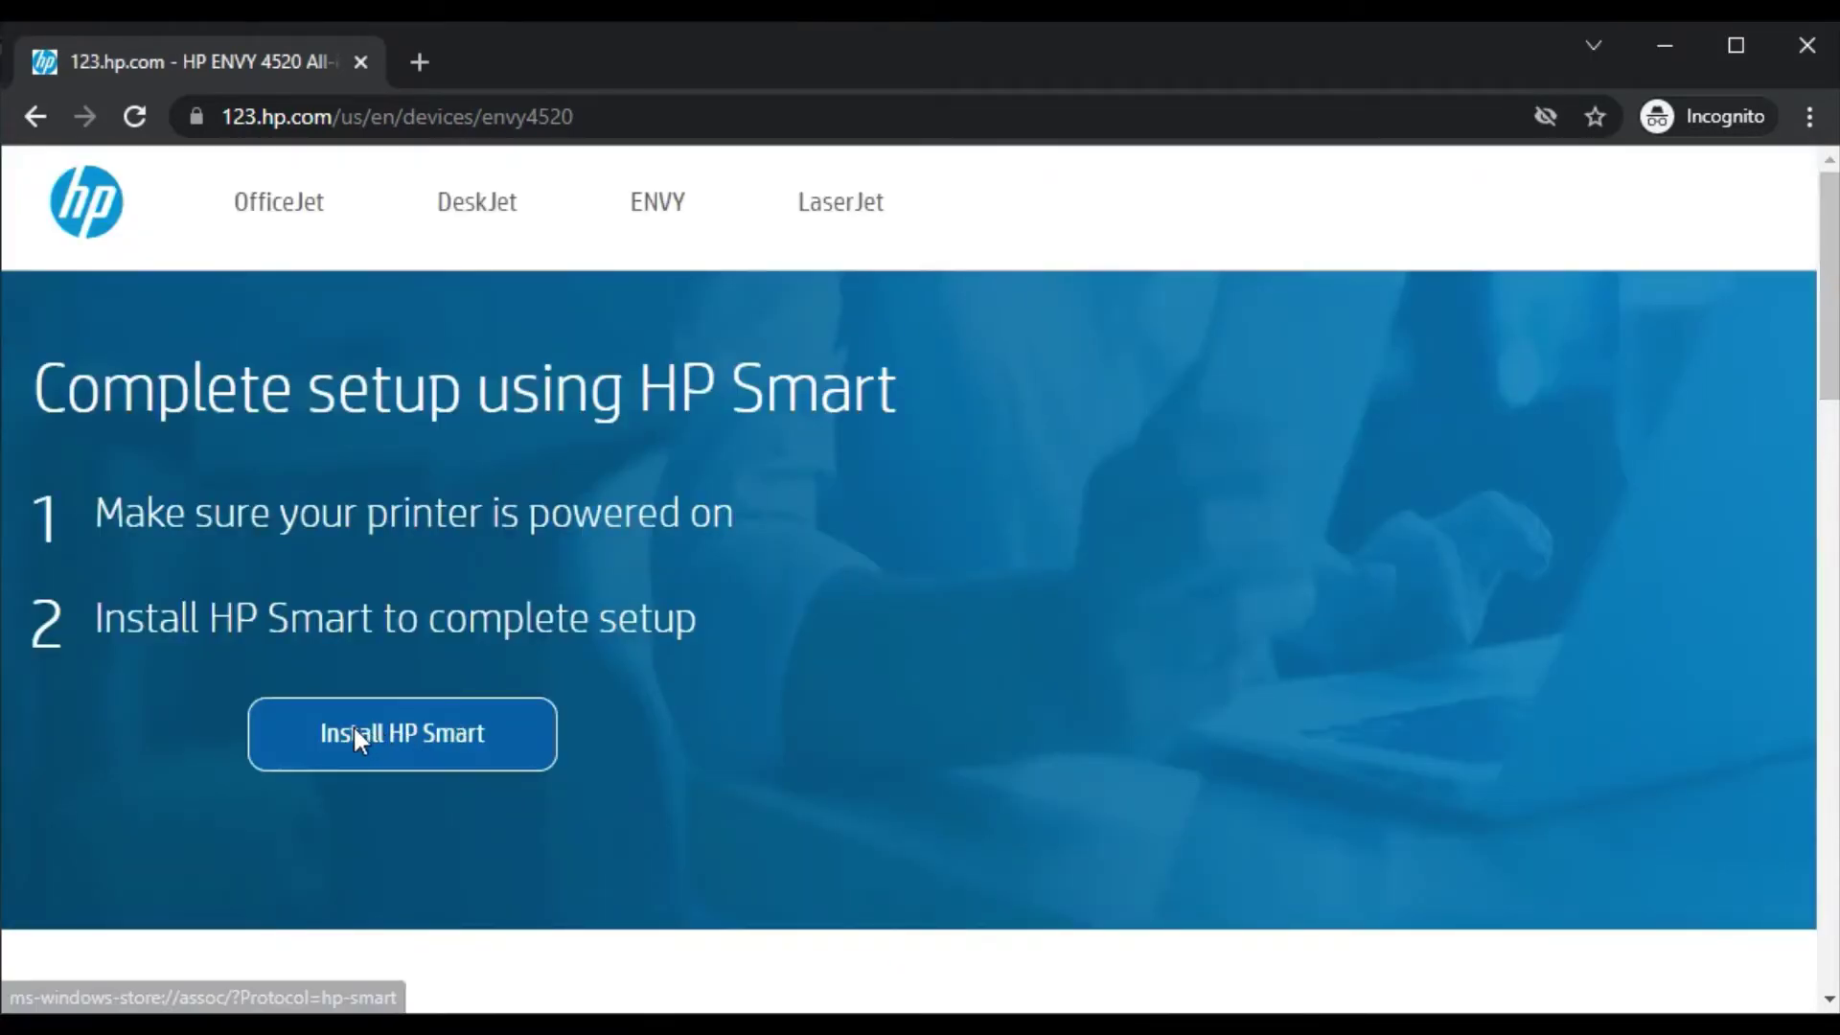
click(401, 733)
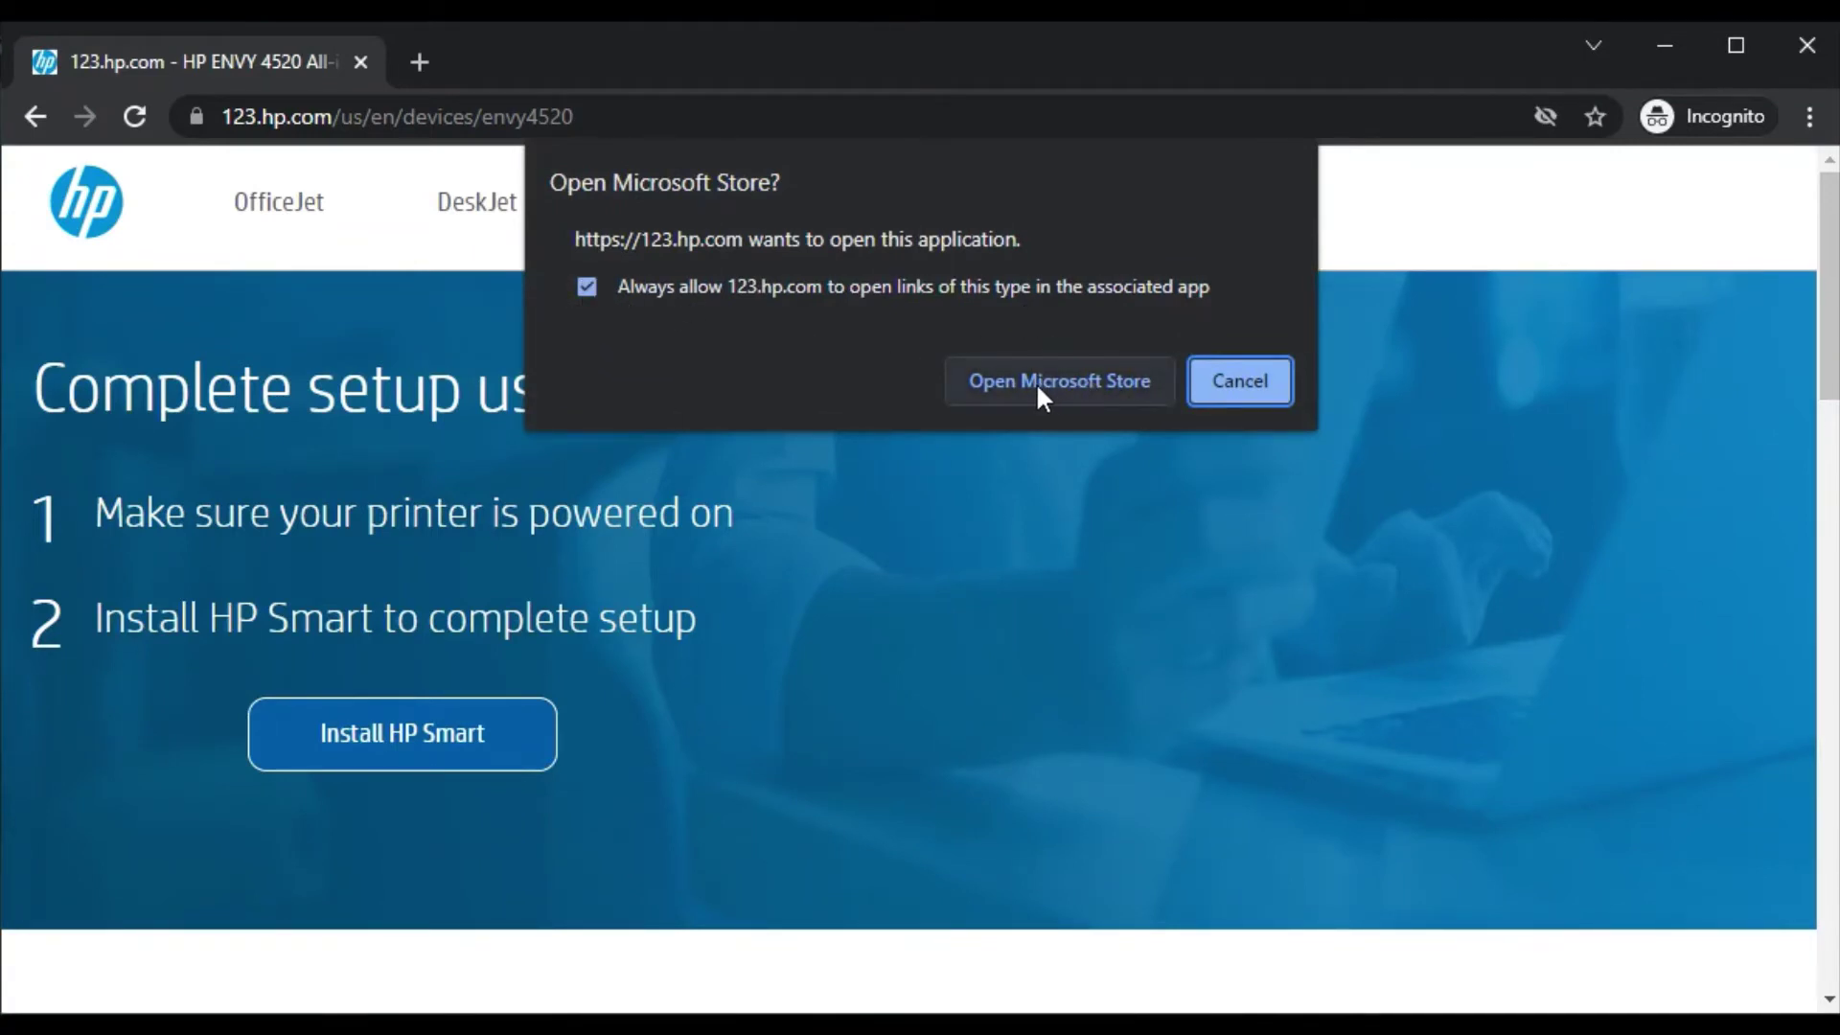
click(987, 377)
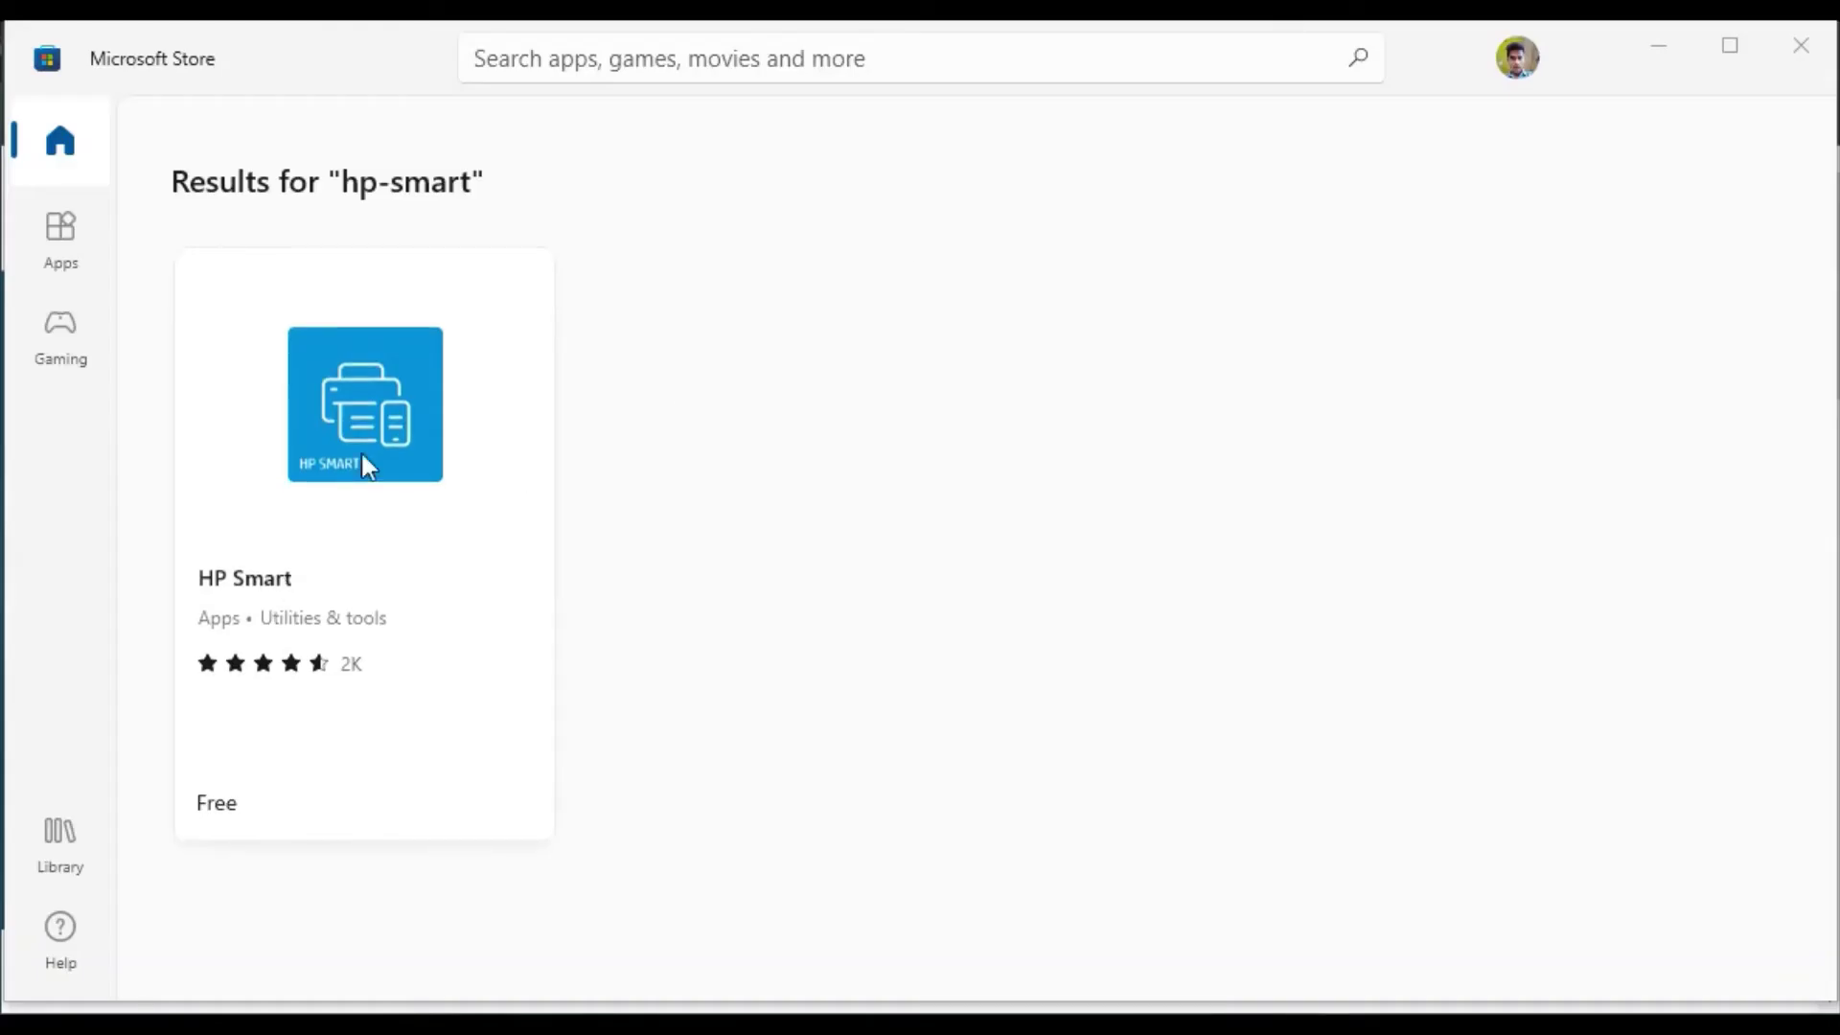
- Install the free HP Smart app from its Microsoft Store page
click(400, 408)
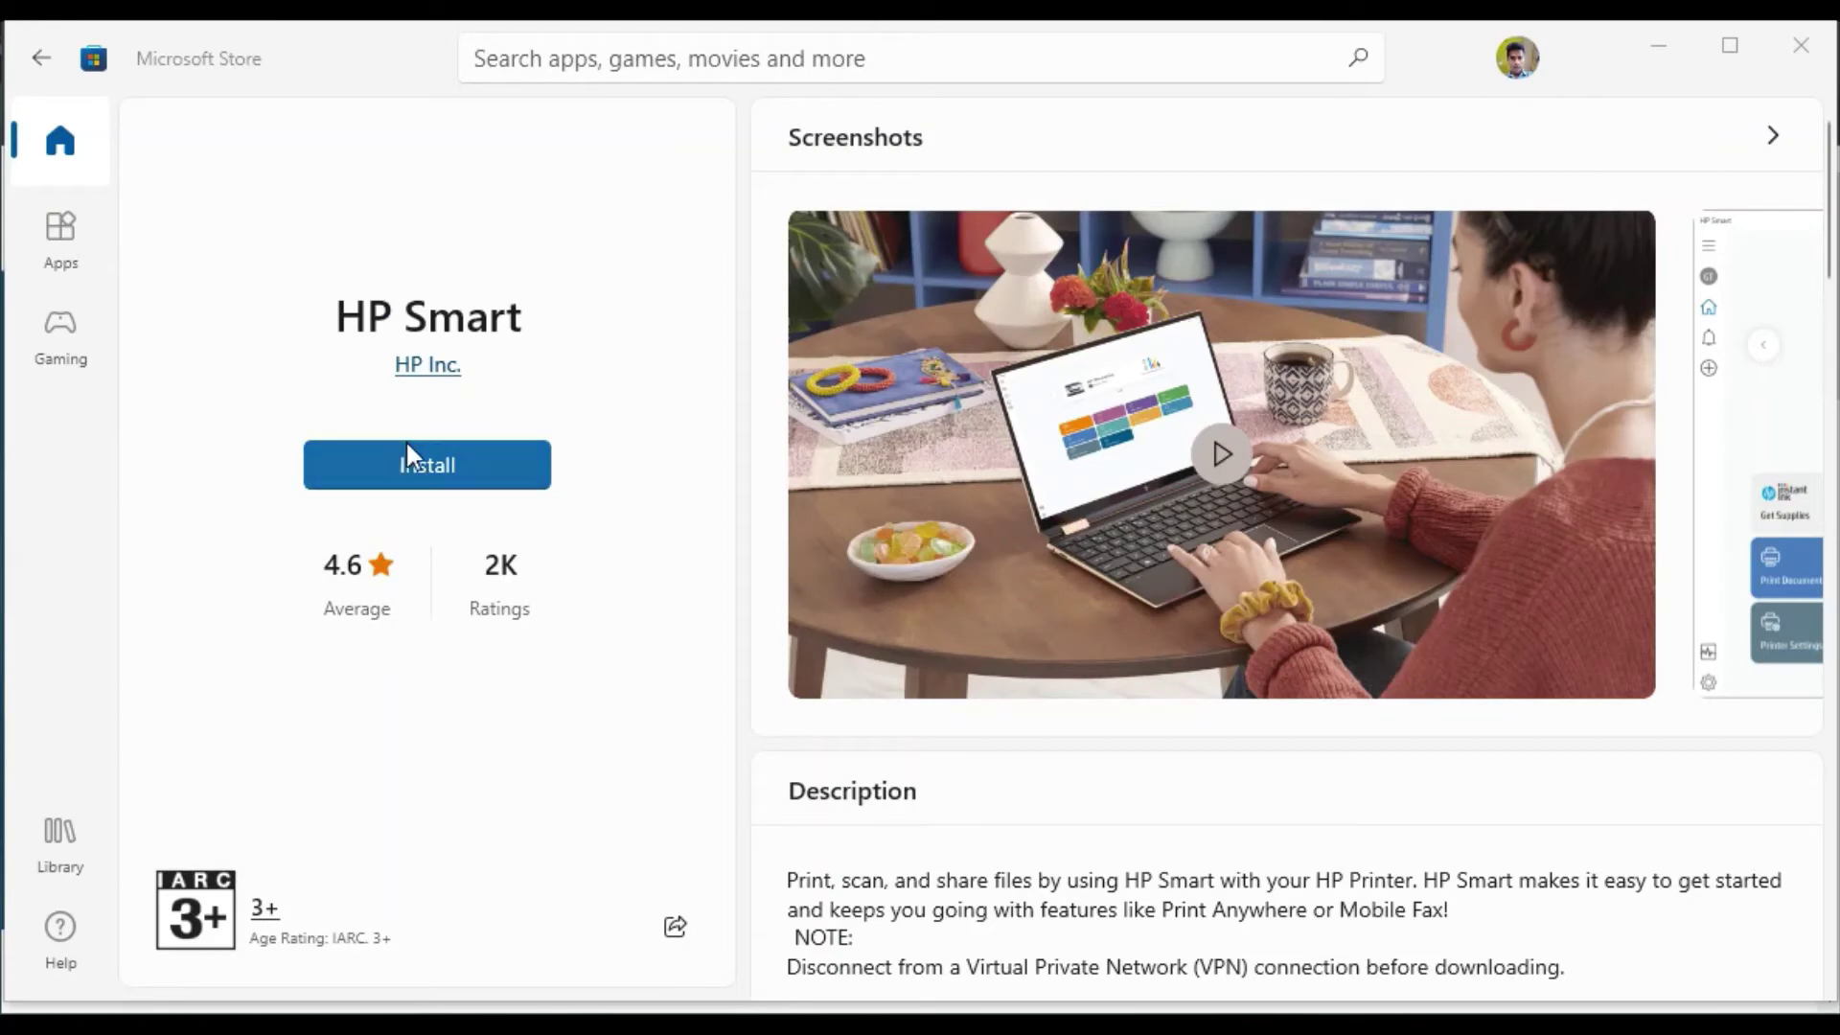
click(416, 452)
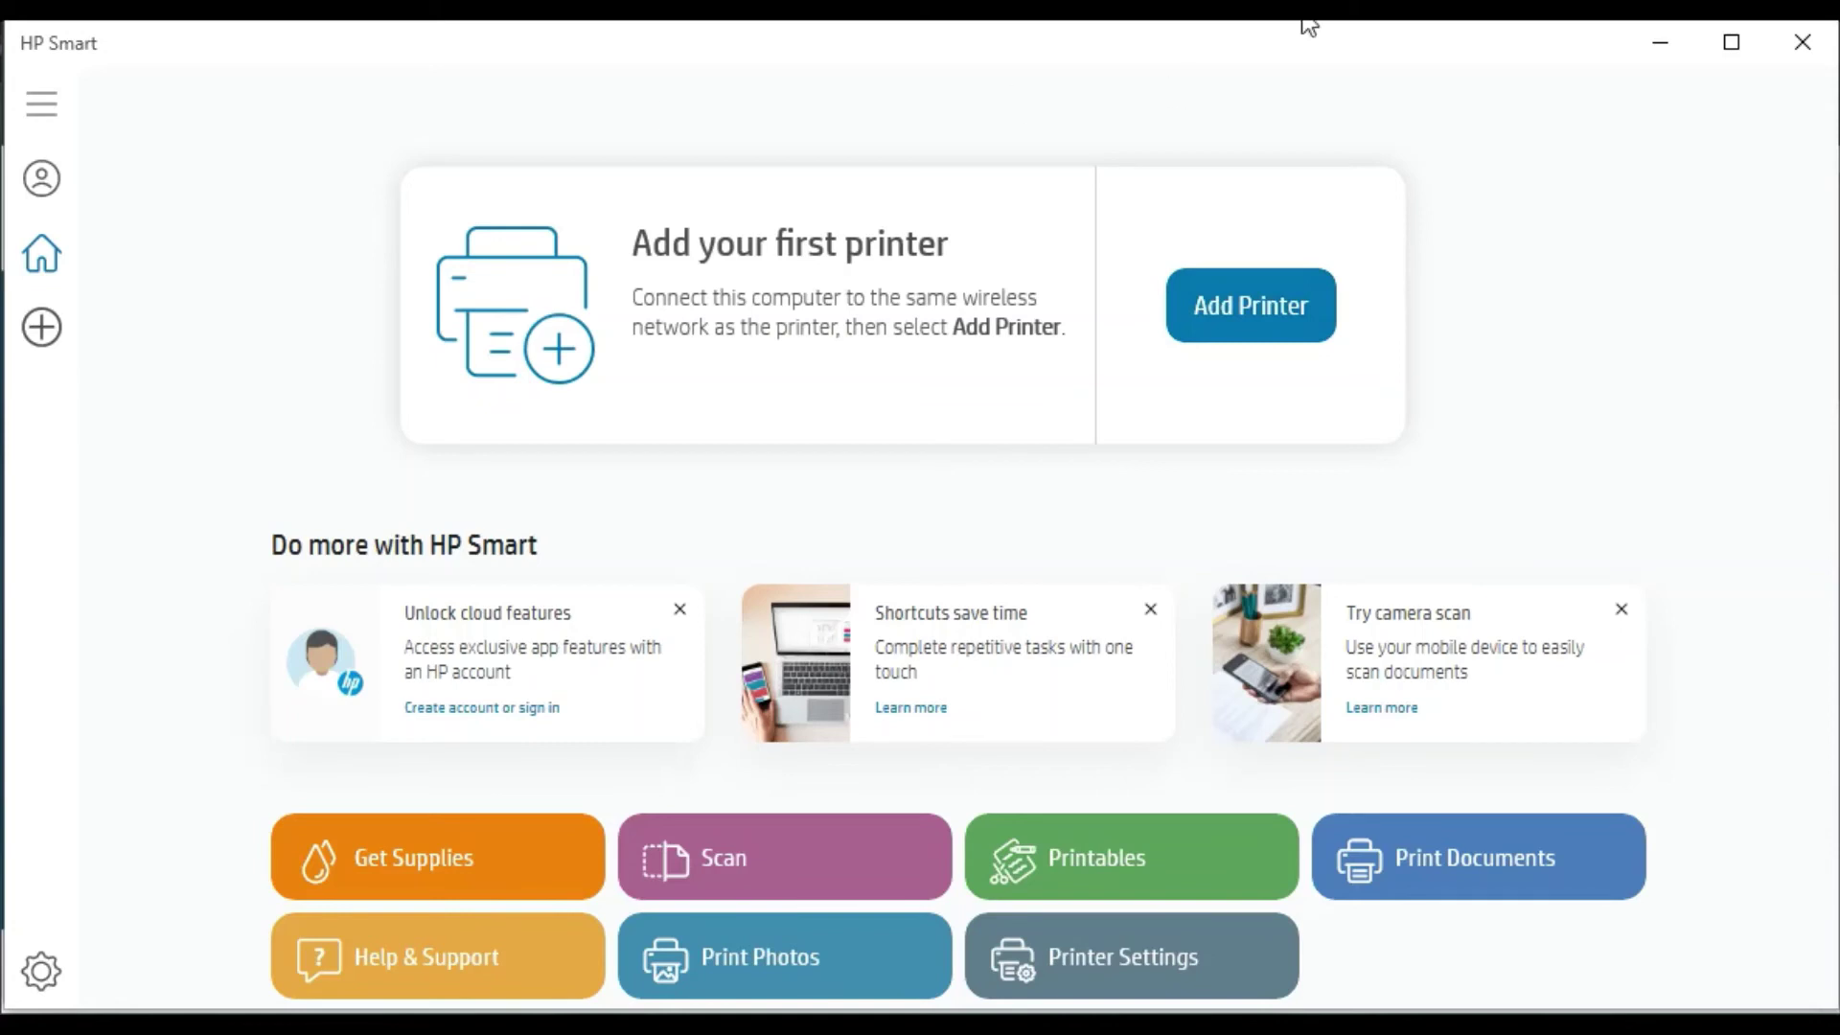
- Start an HP Smart printer search with Add Printer
click(1234, 295)
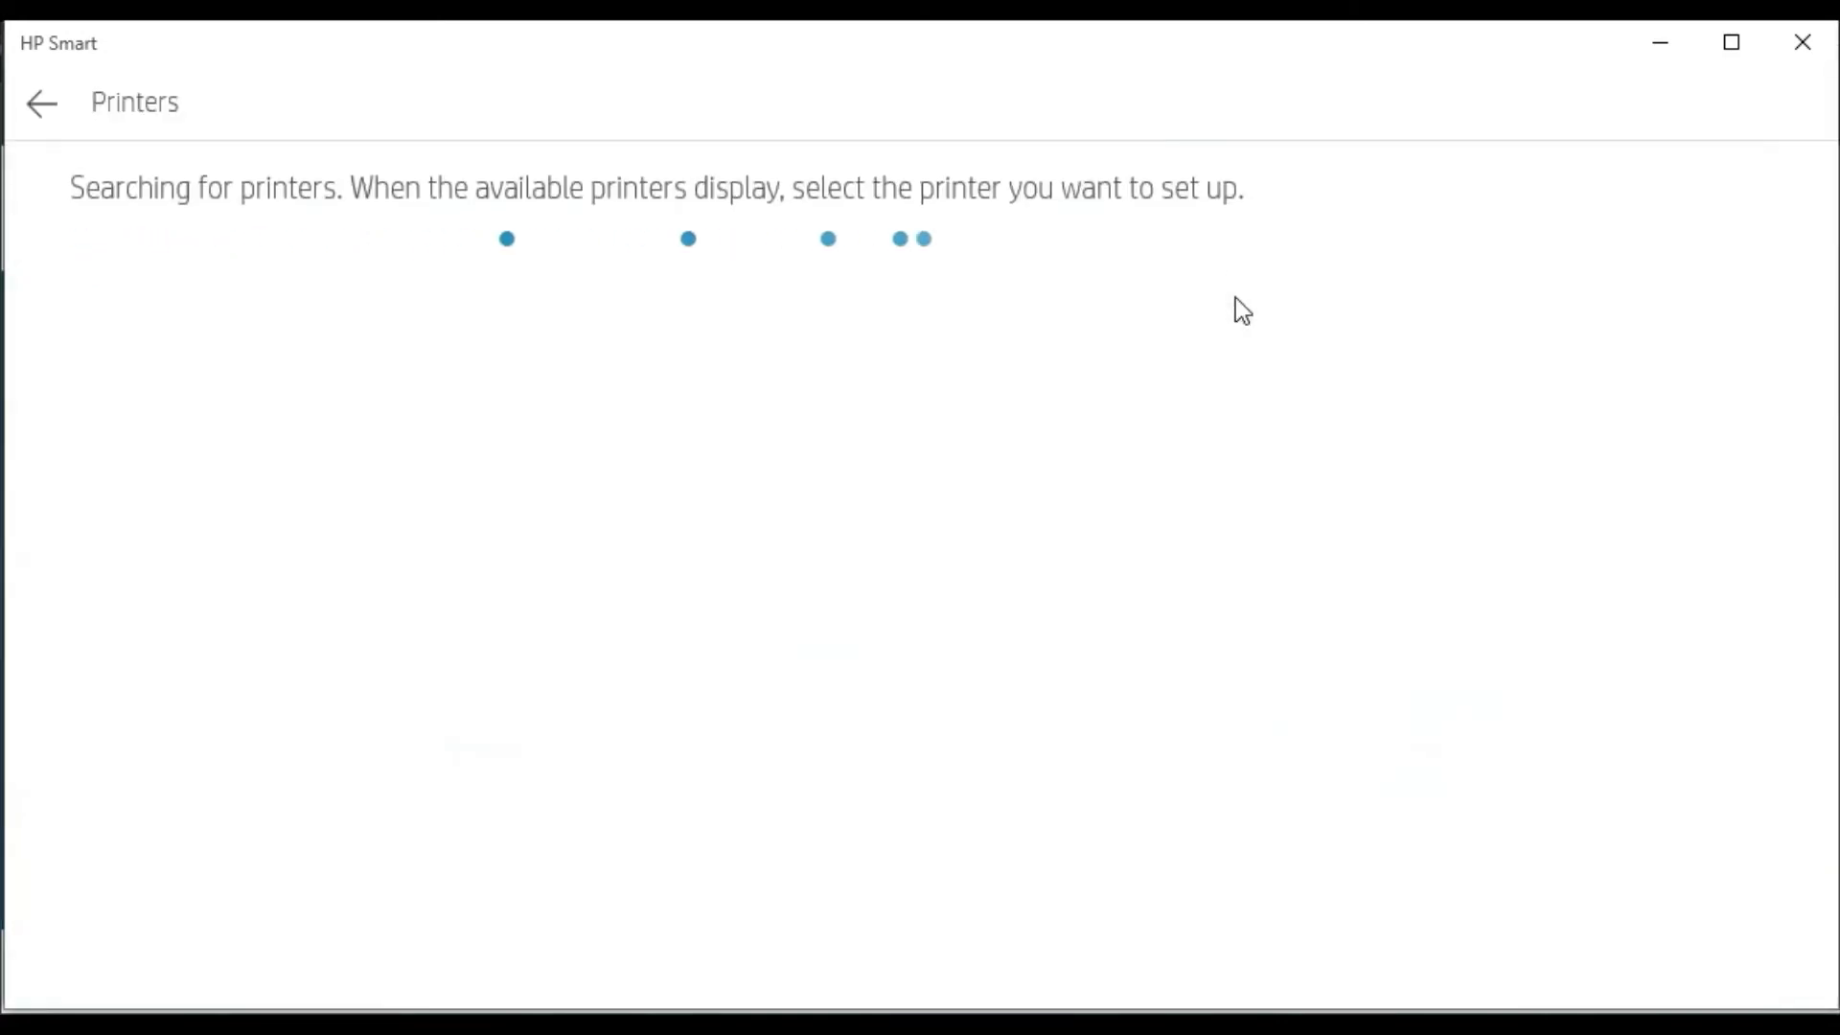